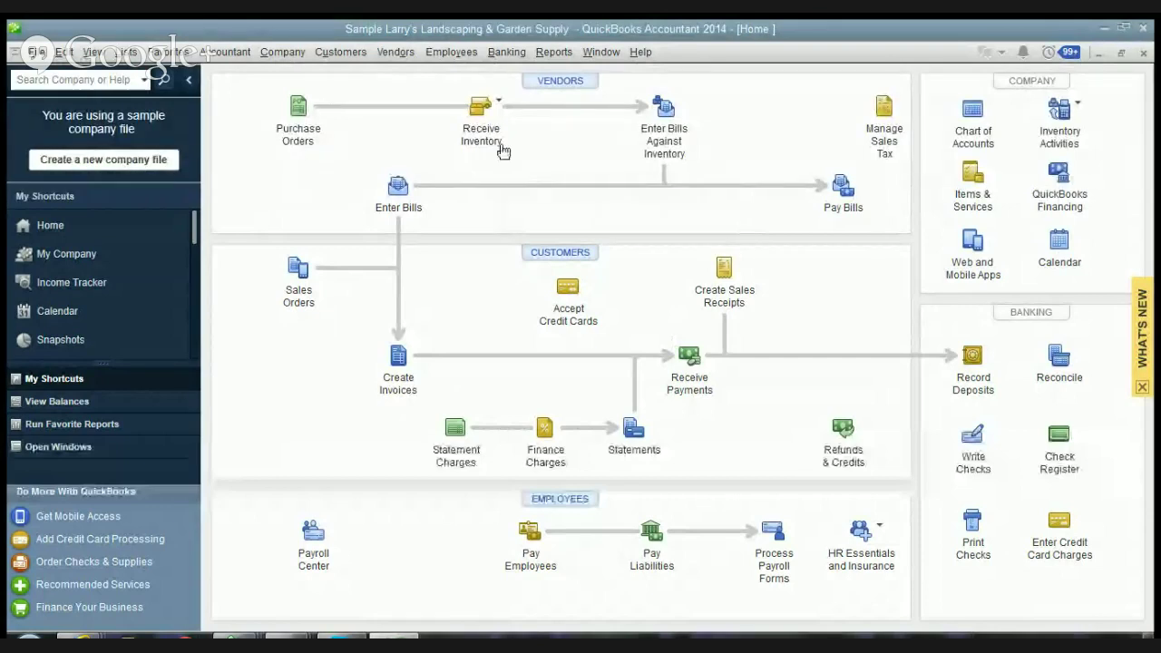
Start reconciling the Checking account for the statement dated 11/30/2018 with an ending balance of 154,113.26.
left_click(506, 55)
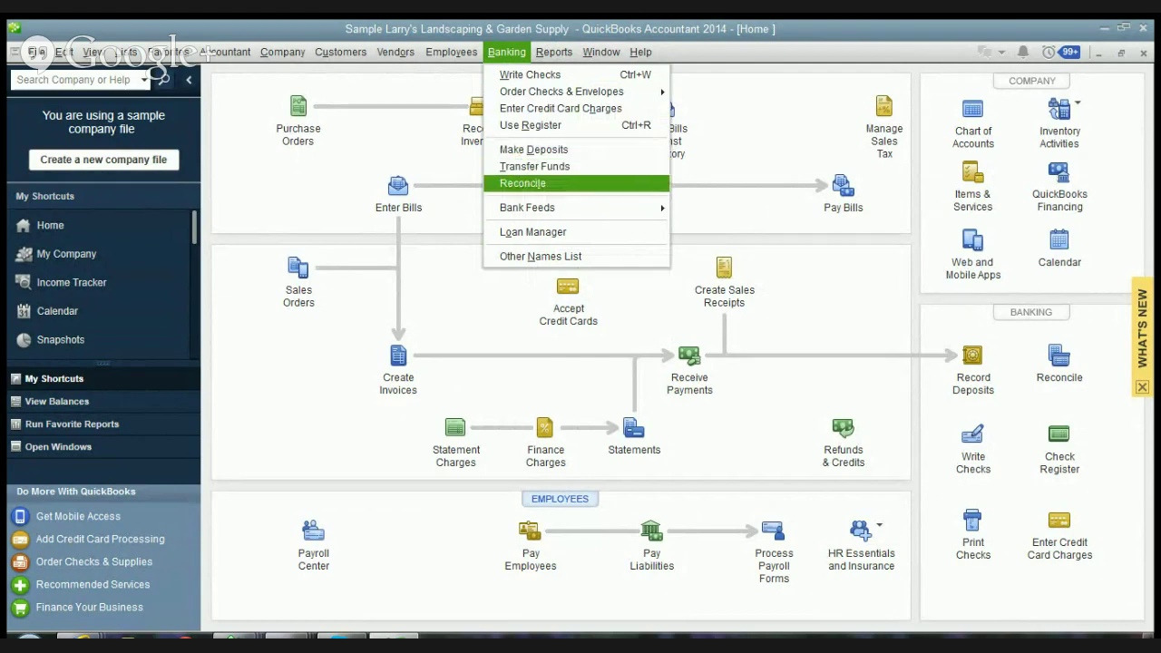
left_click(1060, 361)
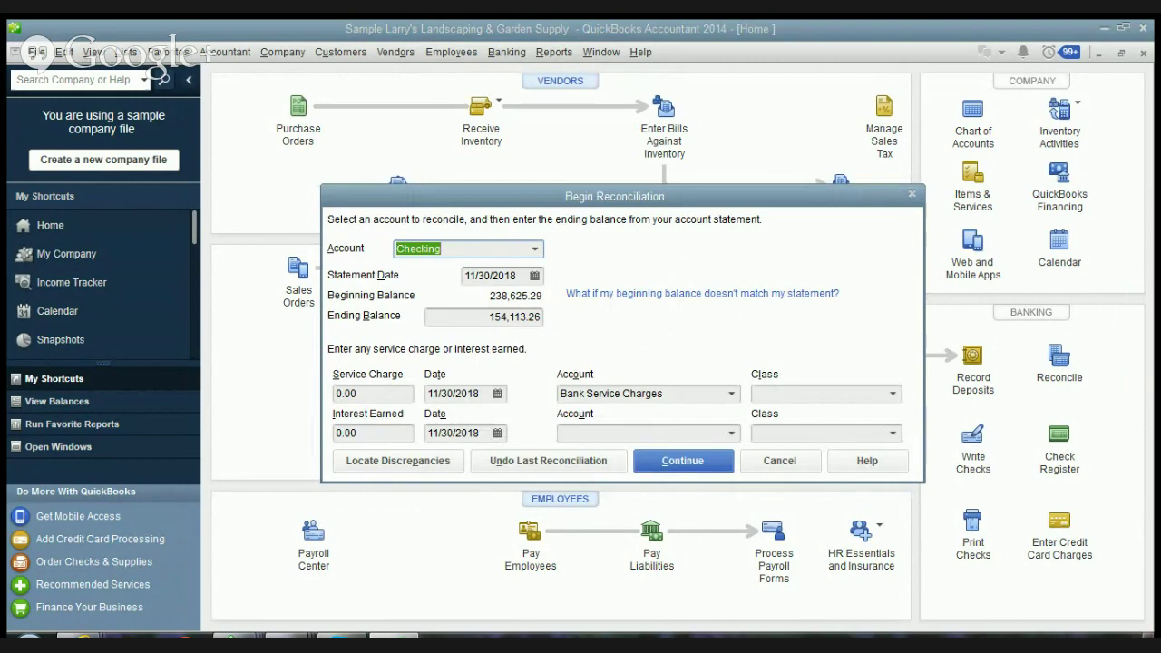
key("Escape")
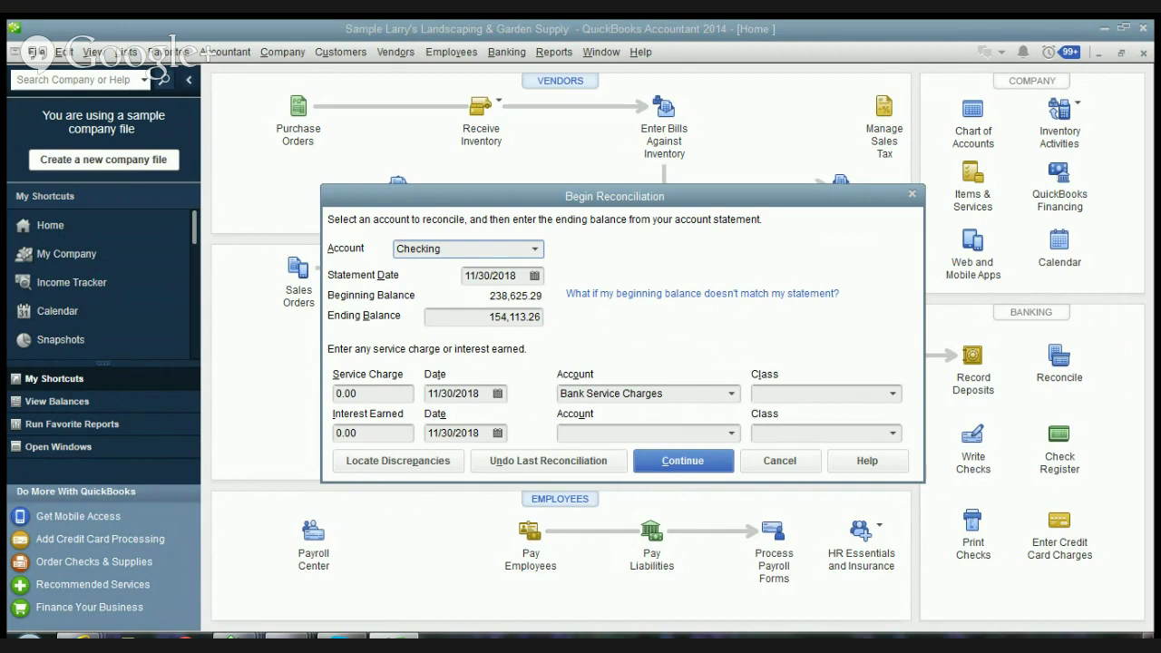
left_click(490, 317)
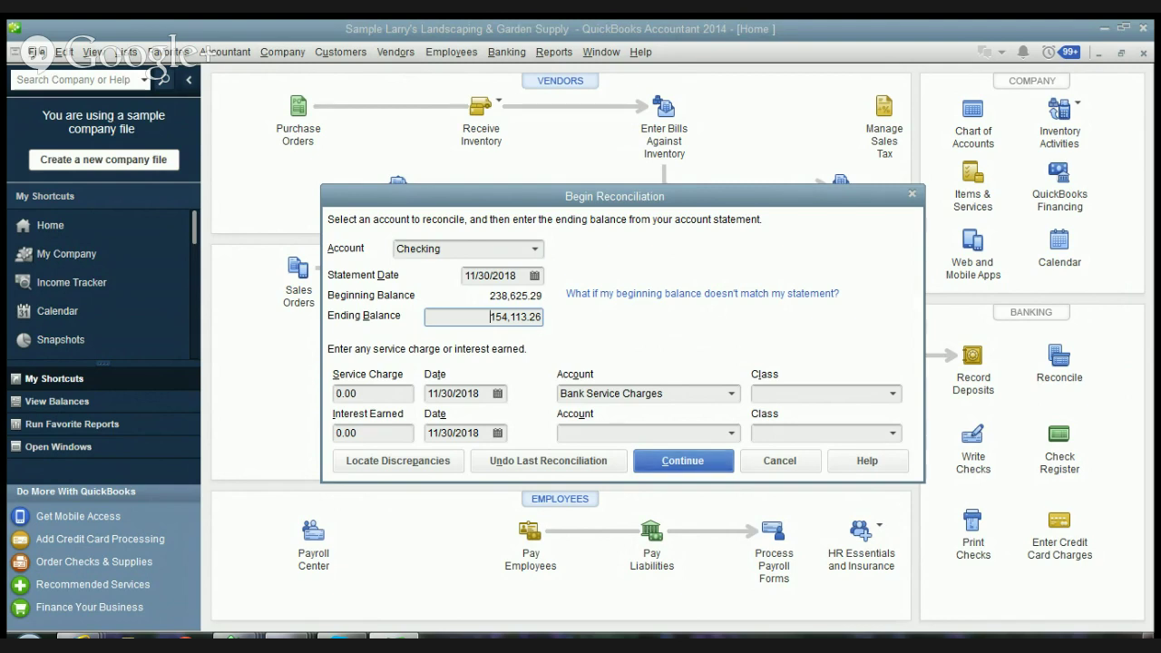
left_click(669, 460)
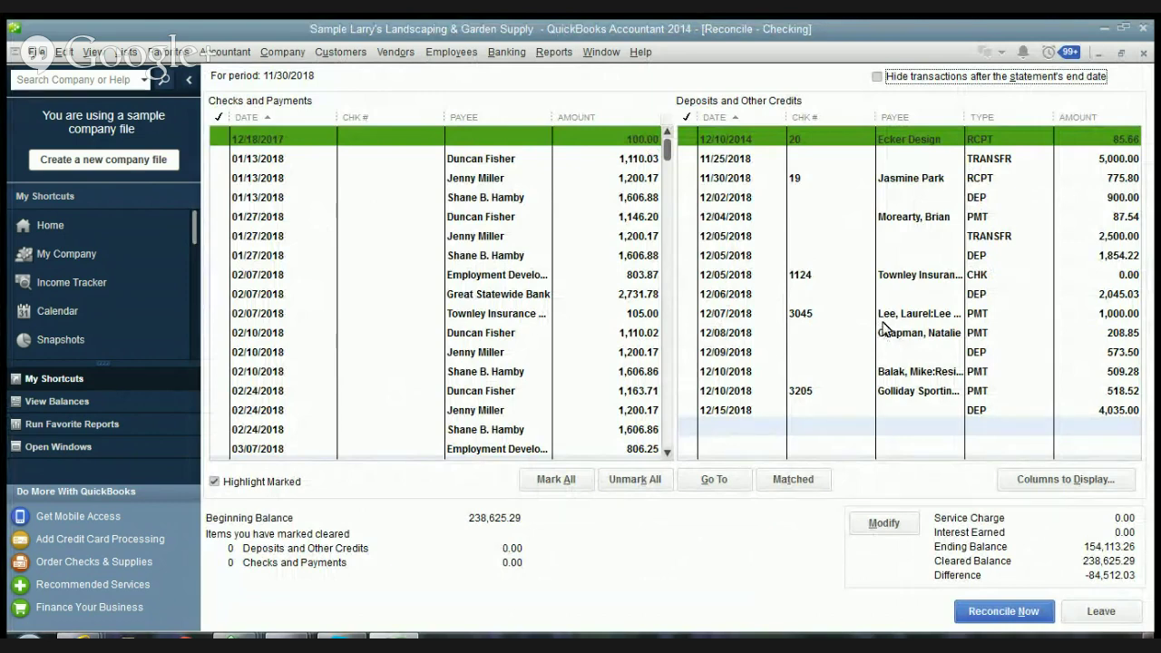
Hide transactions after the statement's end date and mark the 85.66, 5,000.00 and 775.80 deposits as cleared.
left_click(876, 77)
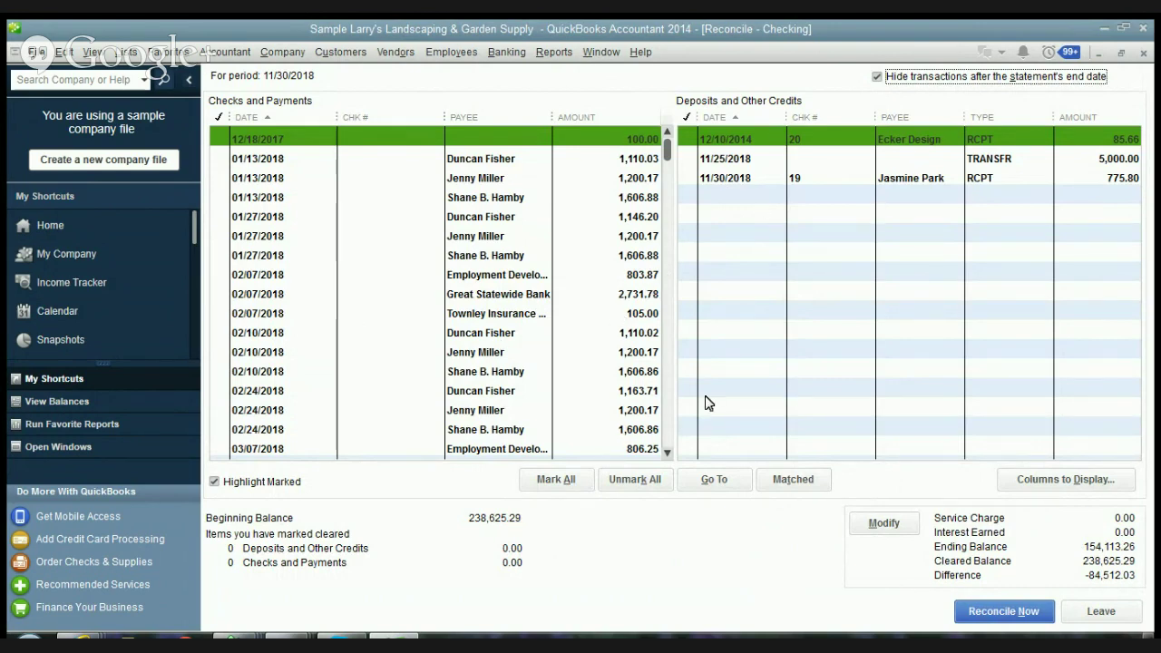
left_click(688, 140)
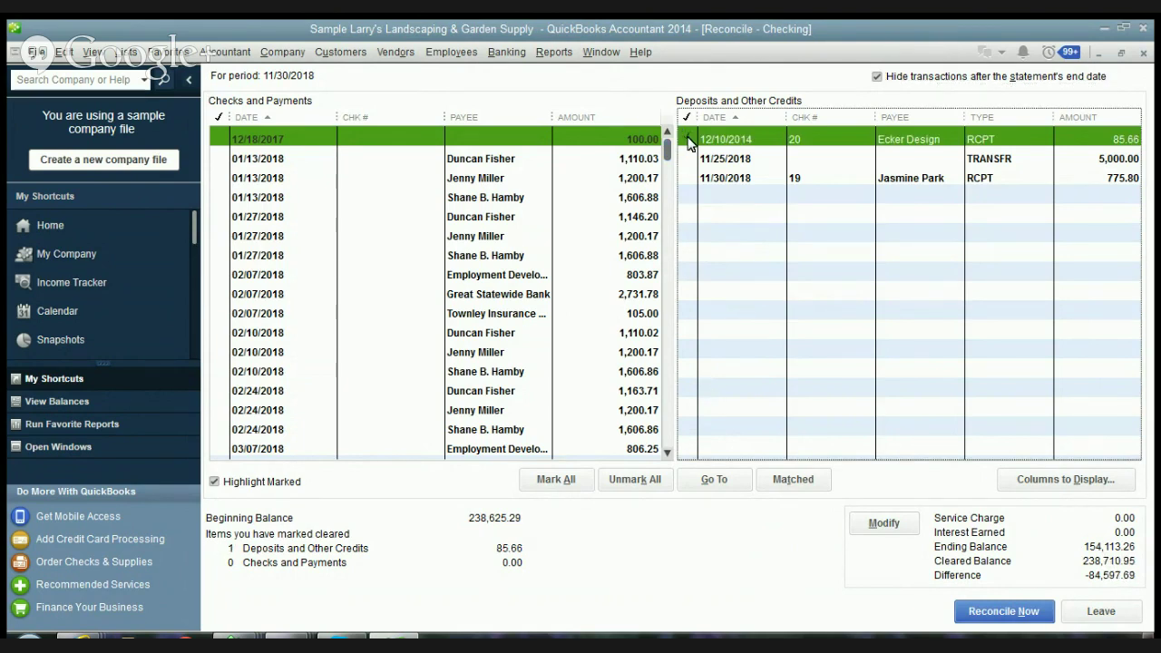
left_click(689, 159)
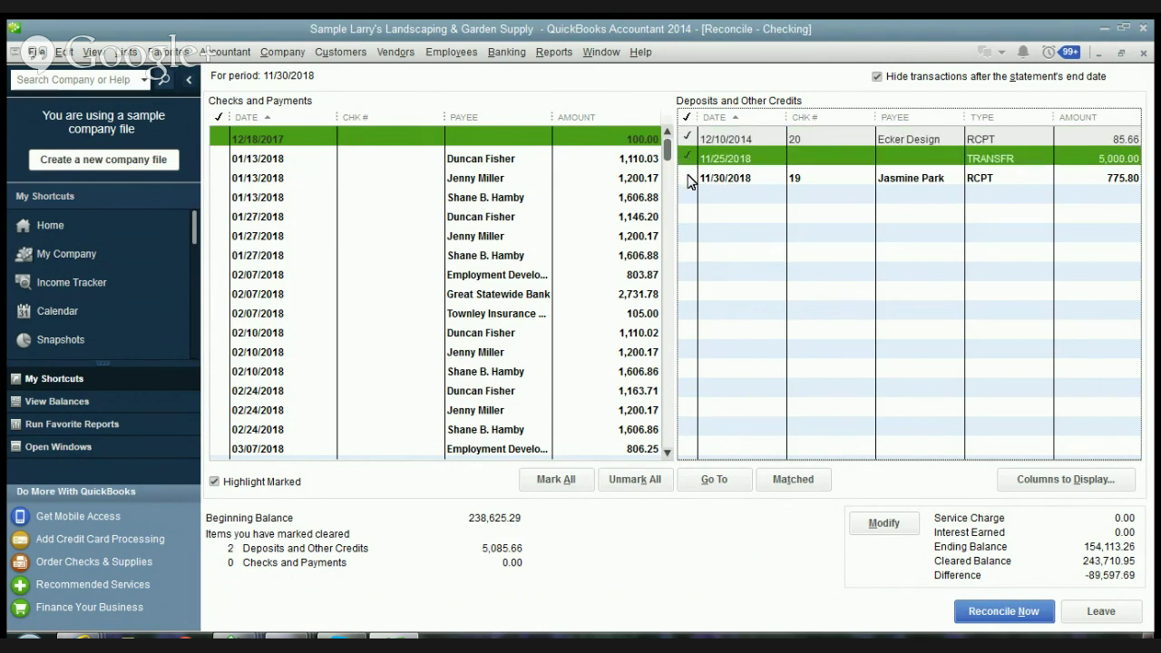
left_click(689, 179)
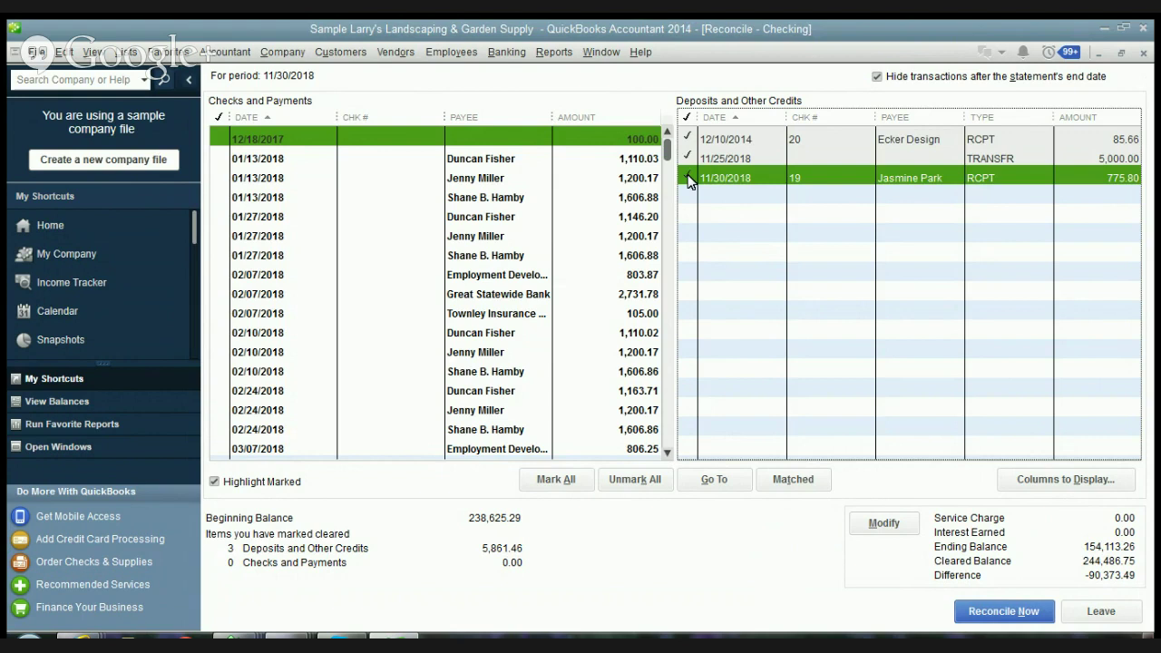
Mark the checks and payments from 12/18/2017 through the 806.25 payment on 03/07/2018 as cleared.
left_click(224, 140)
left_click(221, 159)
left_click(221, 178)
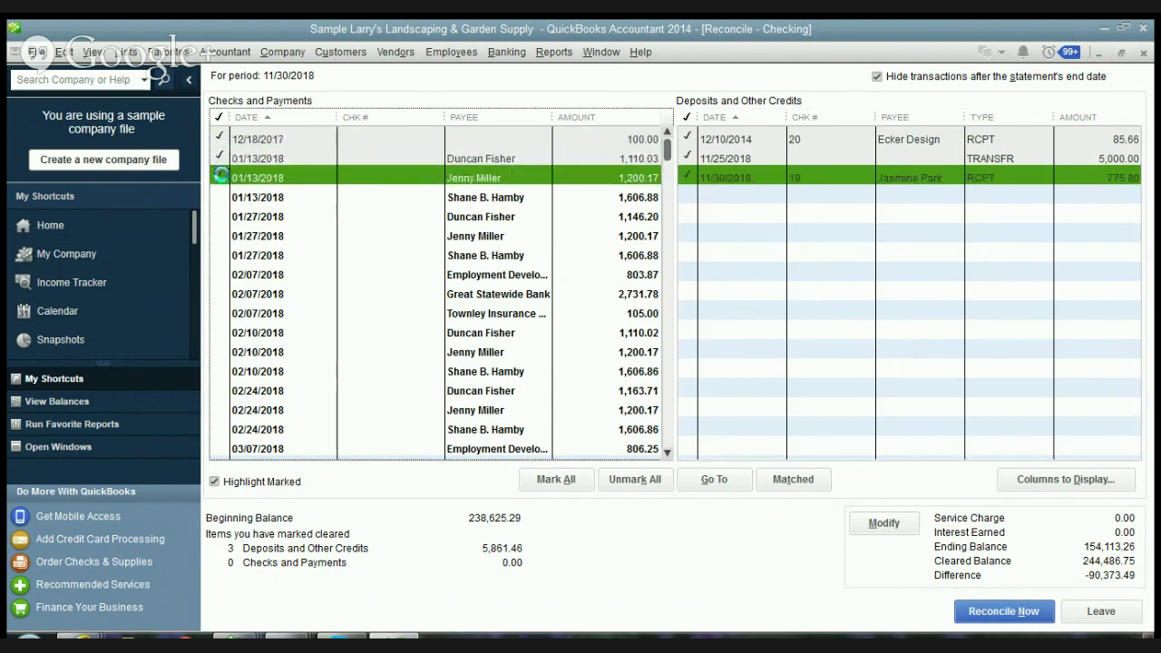
left_click(222, 196)
left_click(222, 217)
left_click(224, 236)
left_click(224, 255)
left_click(225, 274)
left_click(226, 294)
left_click(227, 311)
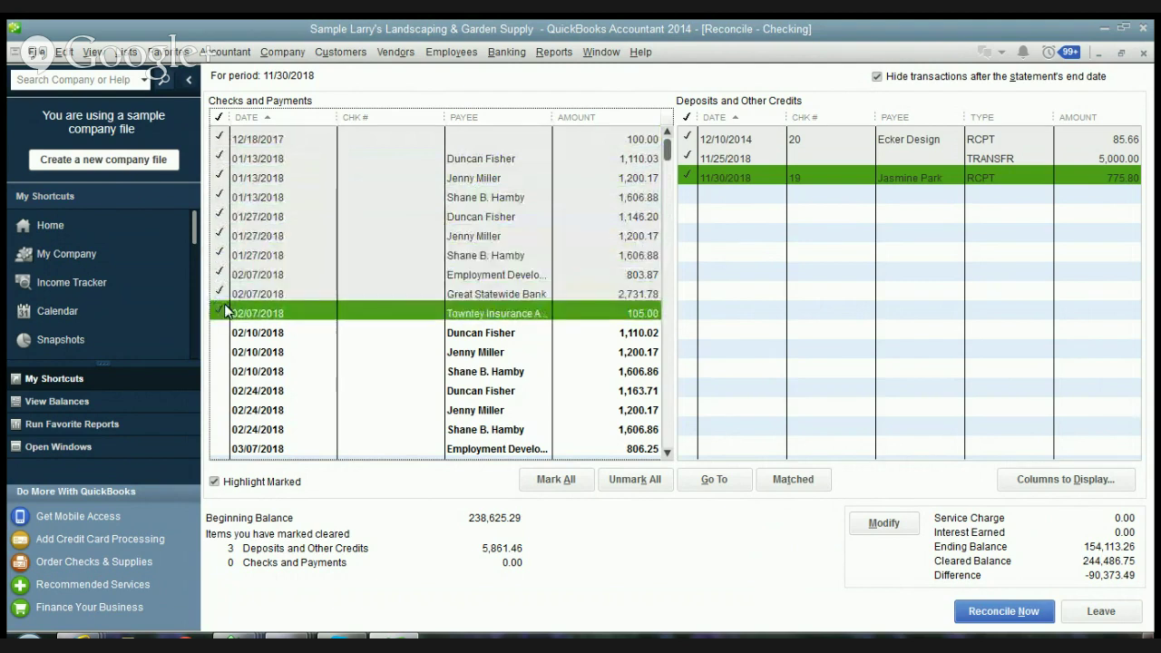
left_click(222, 332)
left_click(221, 352)
left_click(220, 371)
left_click(220, 391)
left_click(219, 410)
left_click(219, 429)
left_click(217, 392)
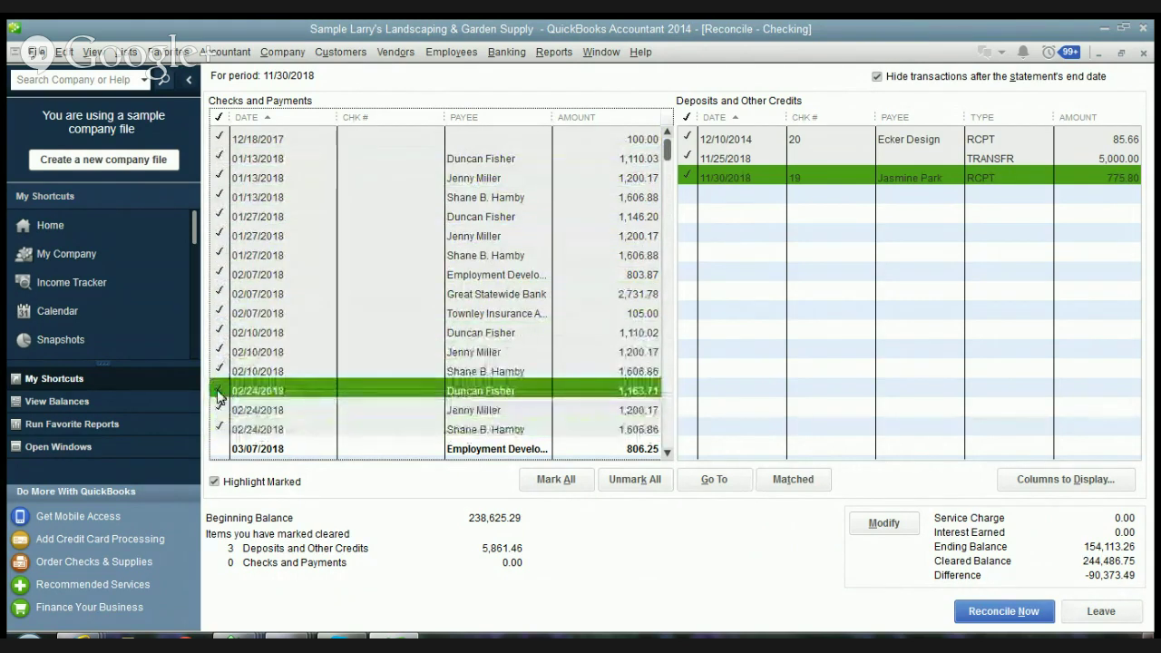
left_click(218, 449)
left_click(218, 465)
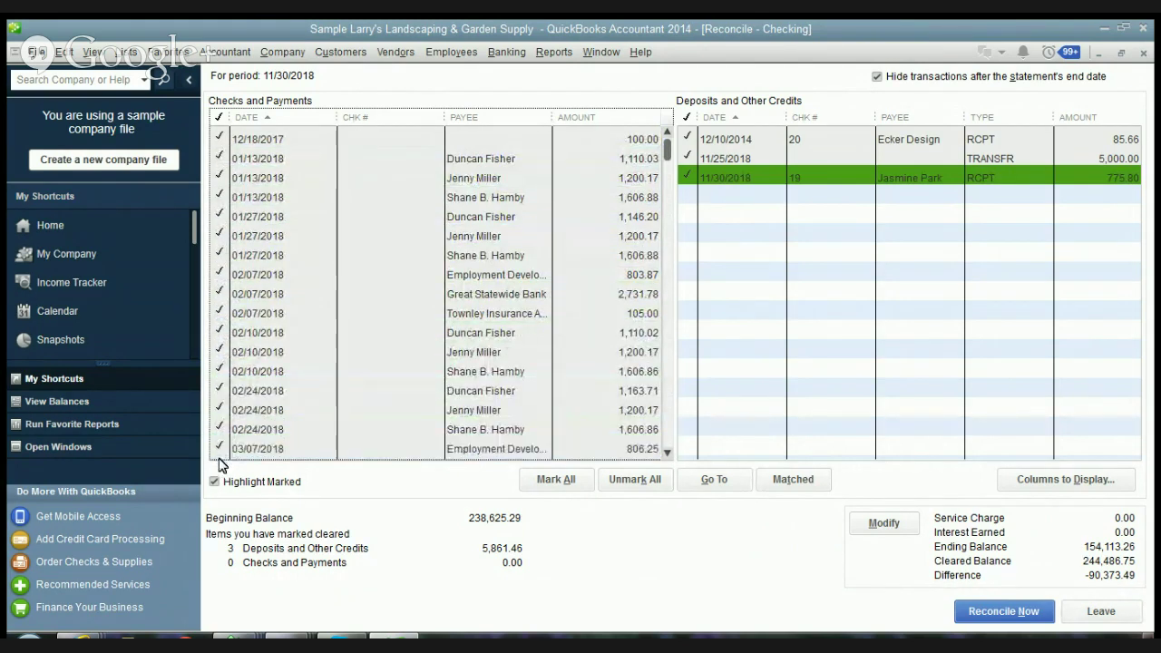
Mark the payments from the 2,739.84 one on 03/07/2018 through the 105.00 one on 04/07/2018 as cleared.
left_click(667, 453)
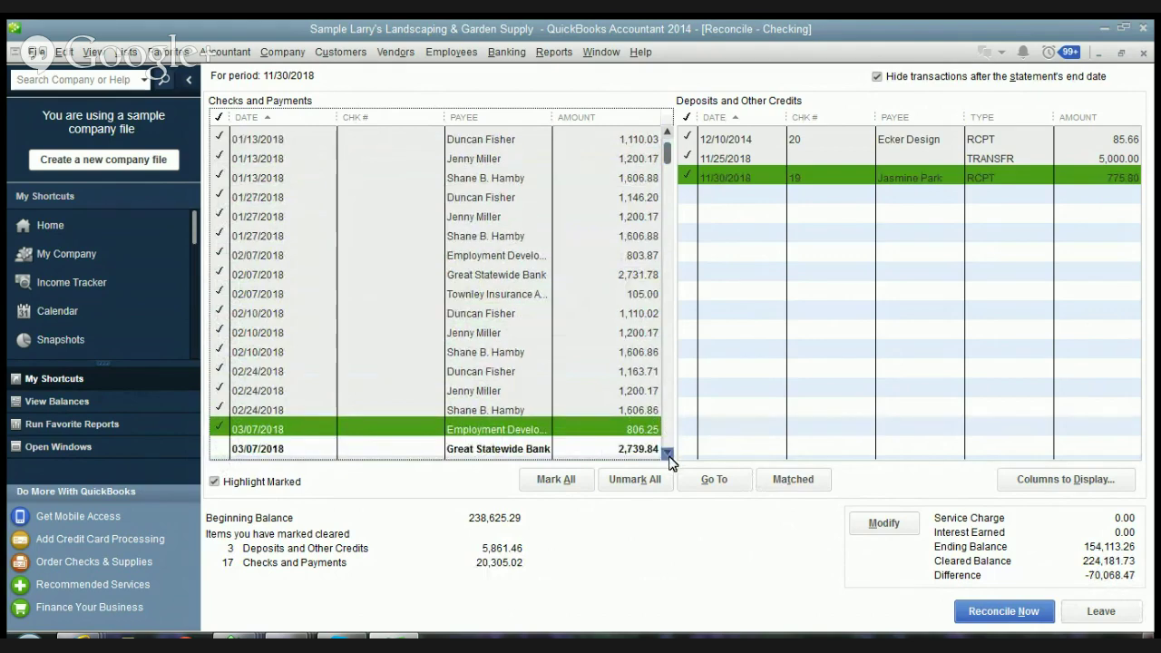
scroll(669, 454, "down", 5)
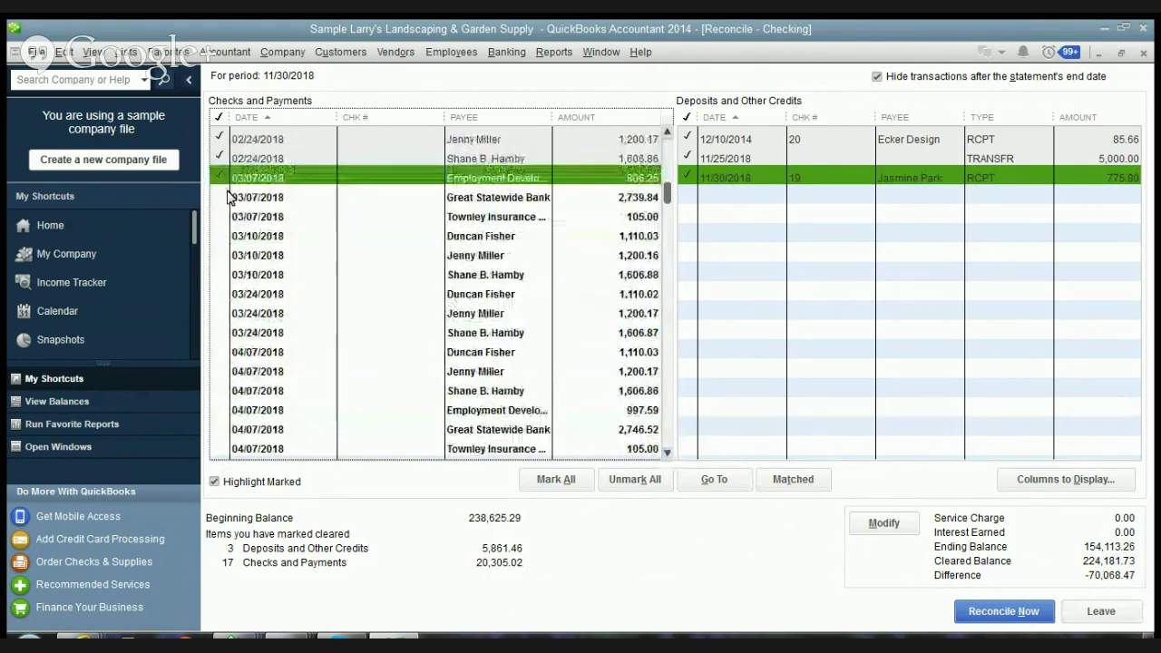
left_click_drag(228, 198, 221, 311)
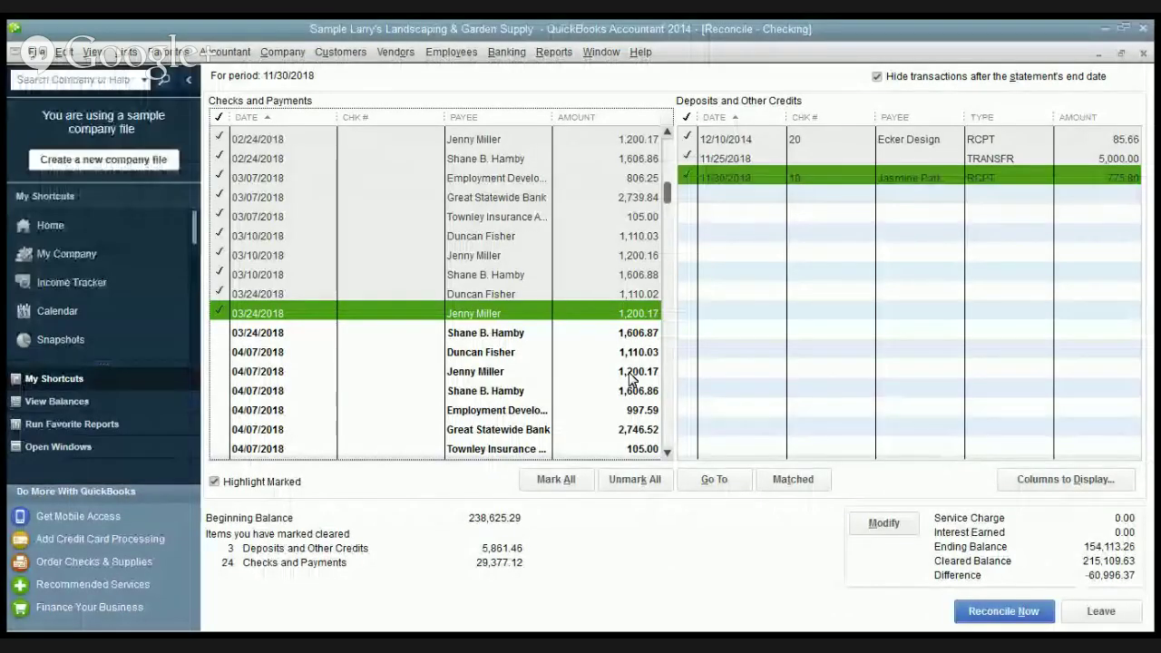
left_click(226, 335)
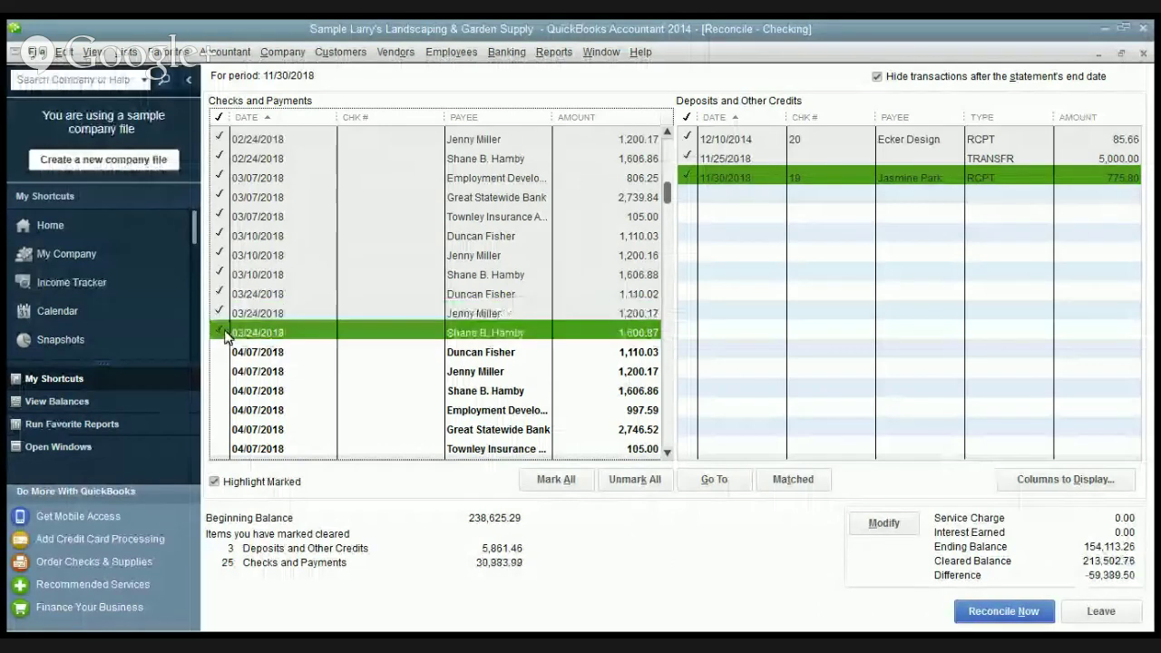
left_click(223, 336)
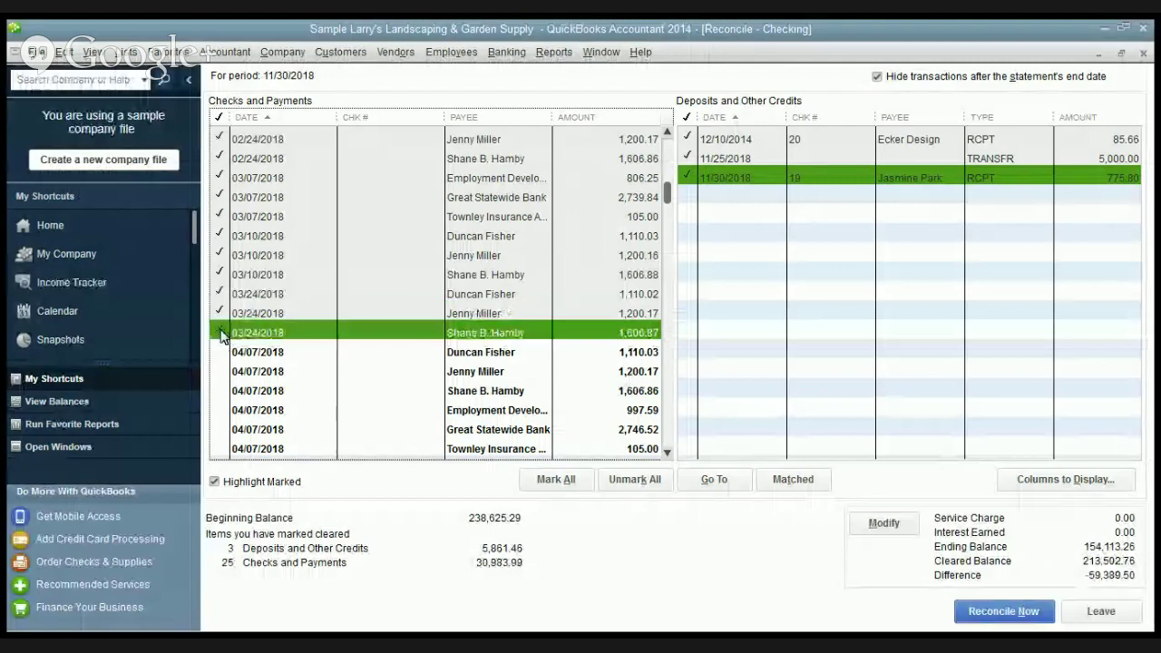
left_click(215, 351)
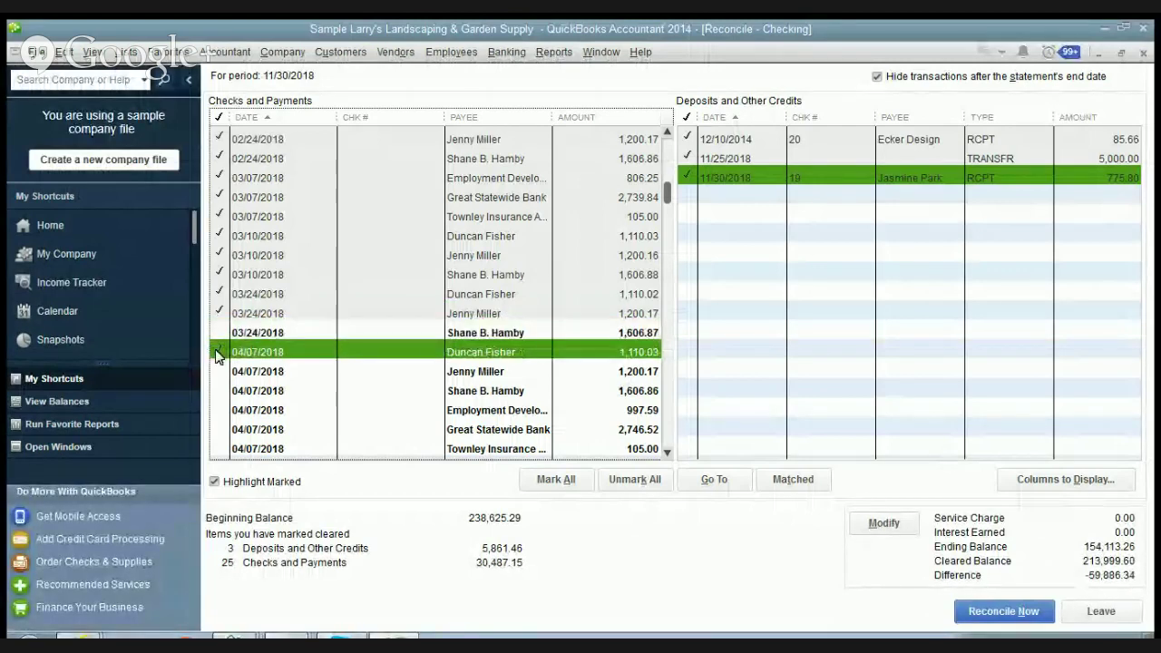
left_click(222, 334)
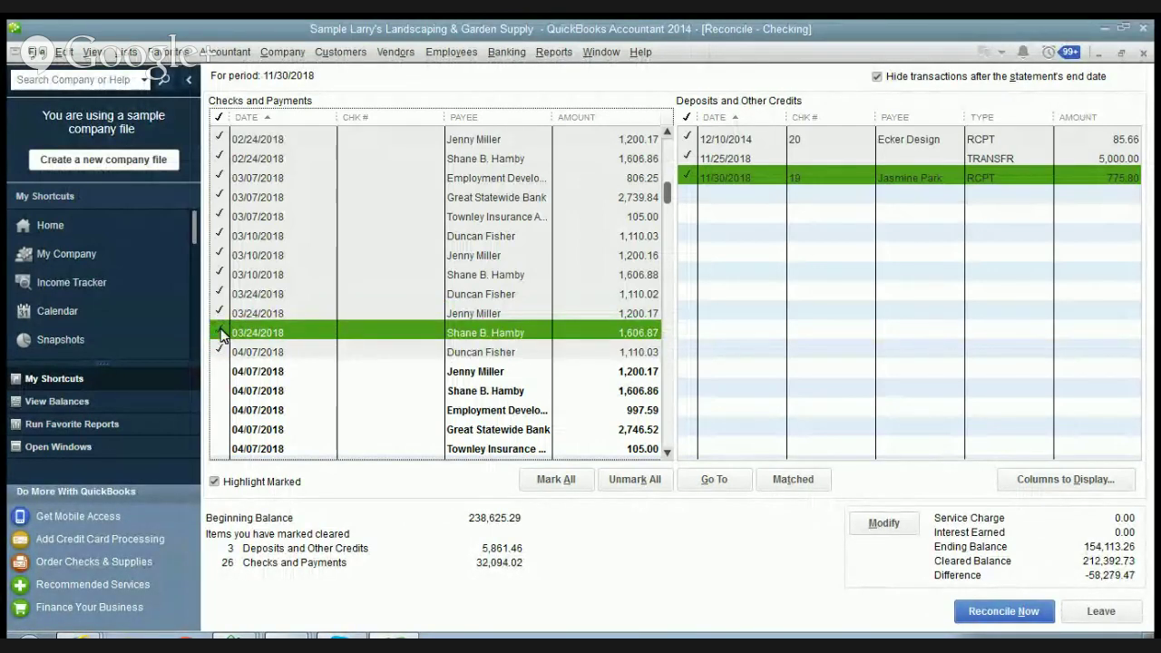
left_click(223, 371)
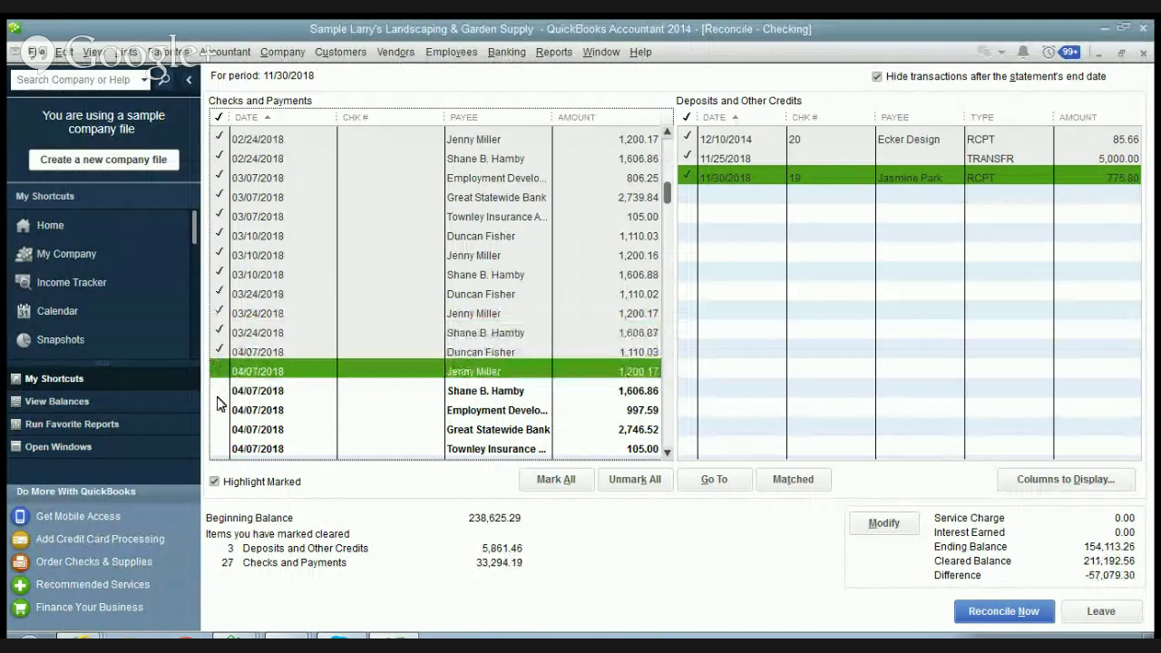
left_click(219, 392)
left_click(220, 410)
left_click(221, 429)
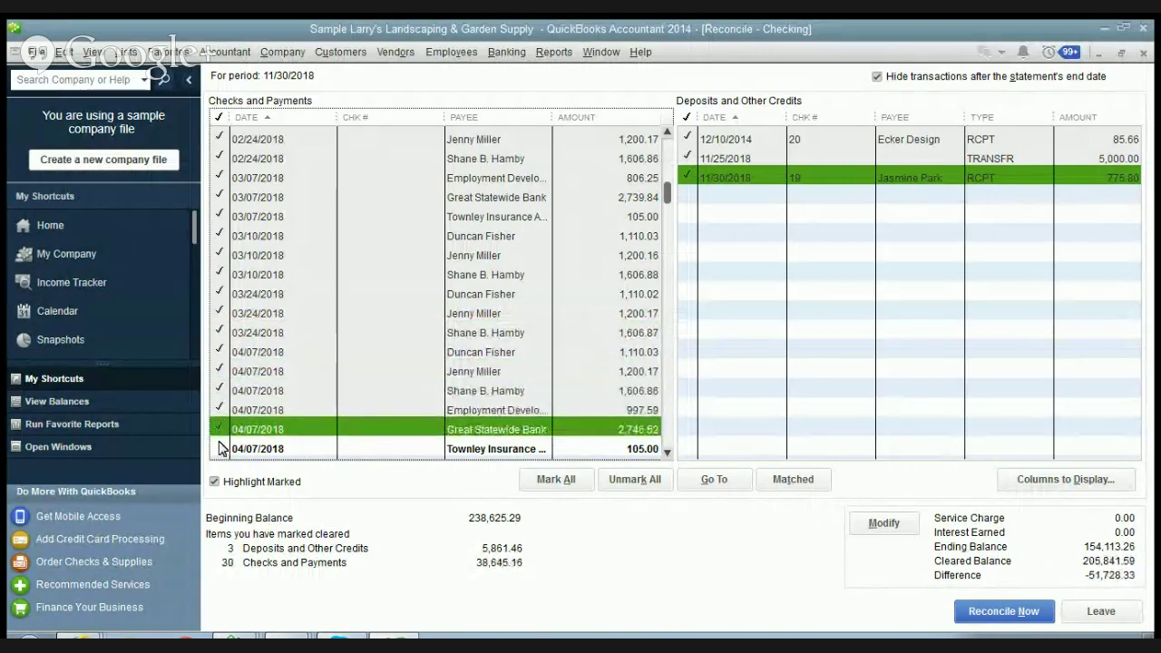
left_click(220, 449)
Mark the payments from 04/21/2018 through the 1,200.17 payment on 05/19/2018 as cleared, including check 1463.
scroll(663, 451, "down", 6)
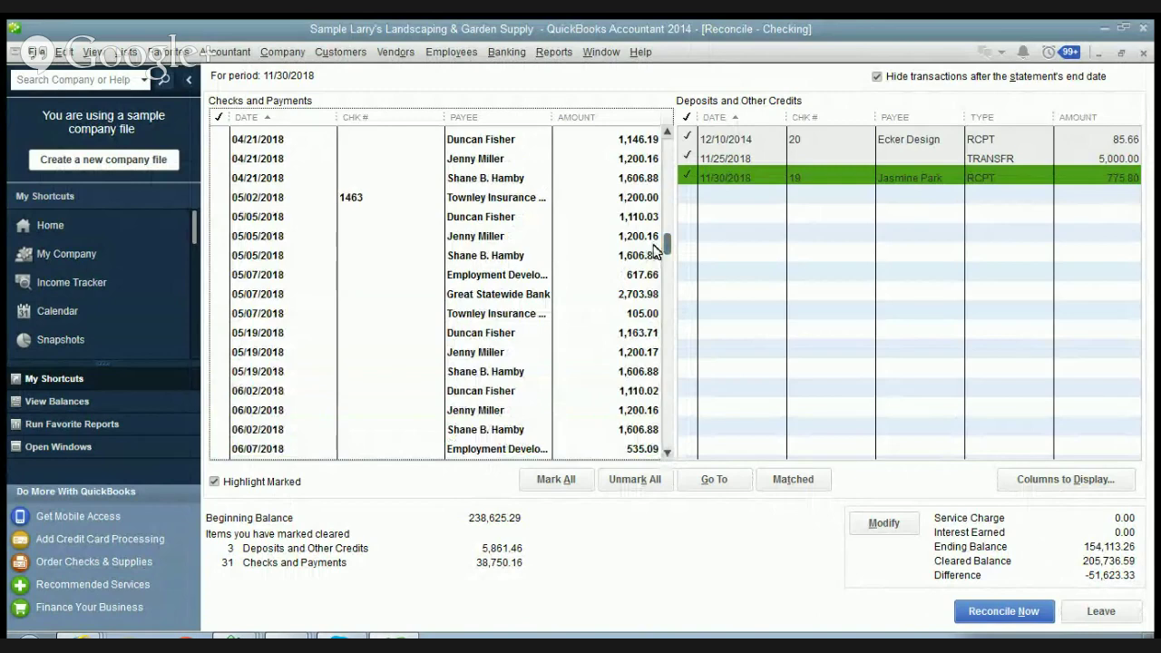
scroll(655, 251, "up", 6)
scroll(666, 452, "down", 4)
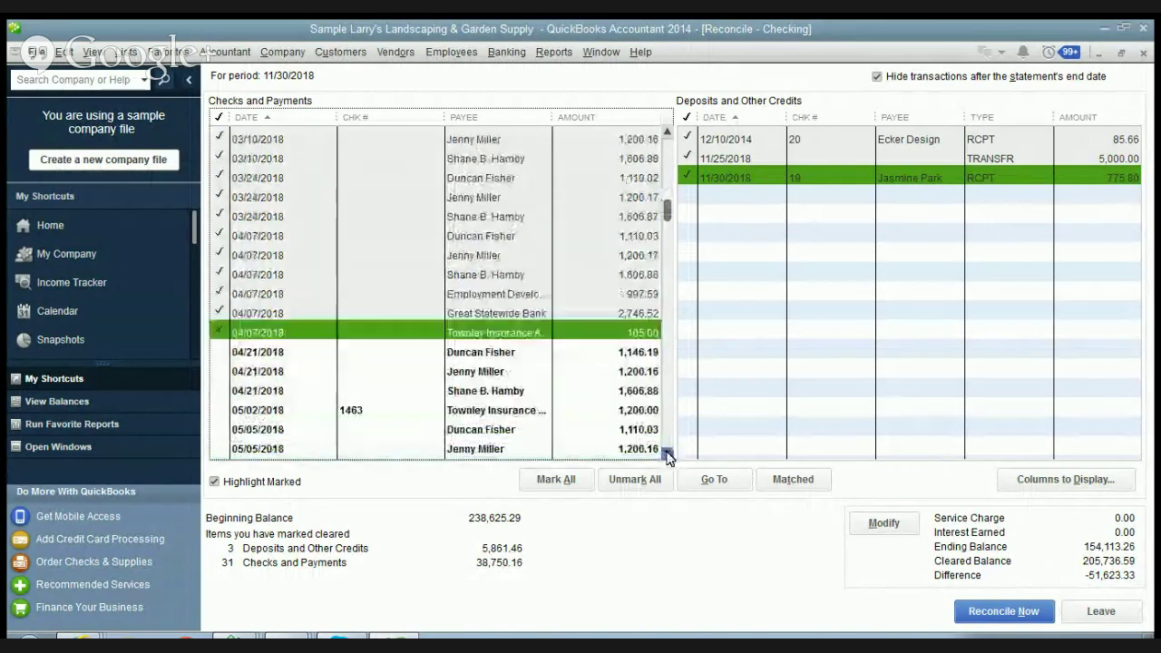
left_click(211, 216)
left_click(214, 236)
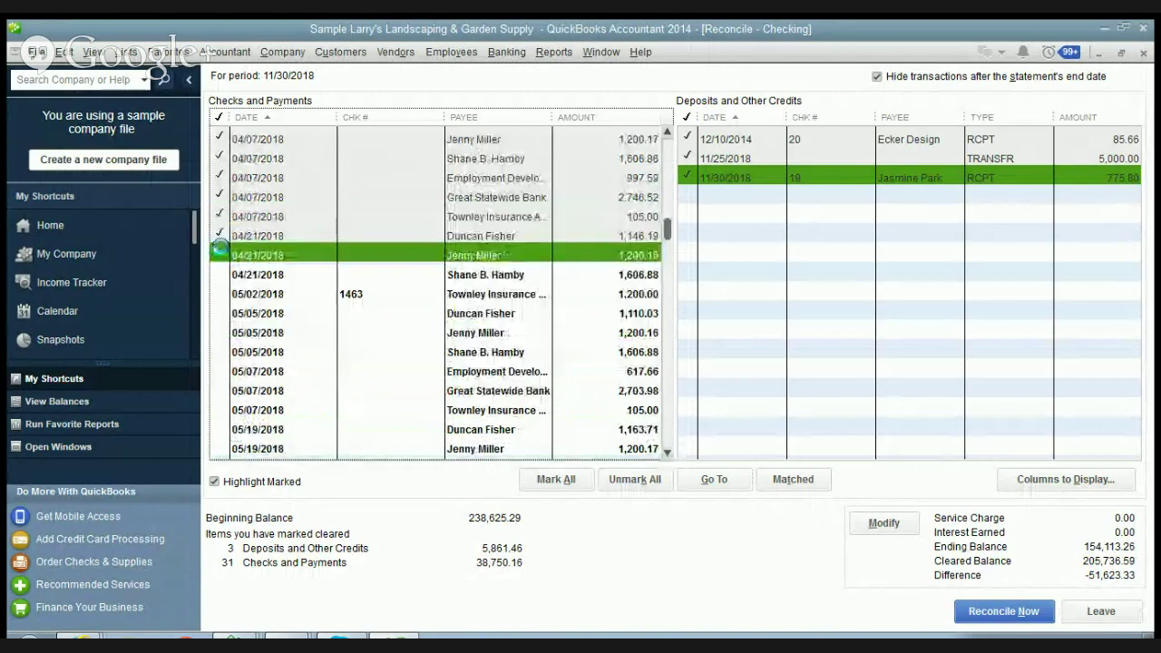
left_click(218, 255)
left_click(221, 274)
left_click(221, 294)
left_click(220, 313)
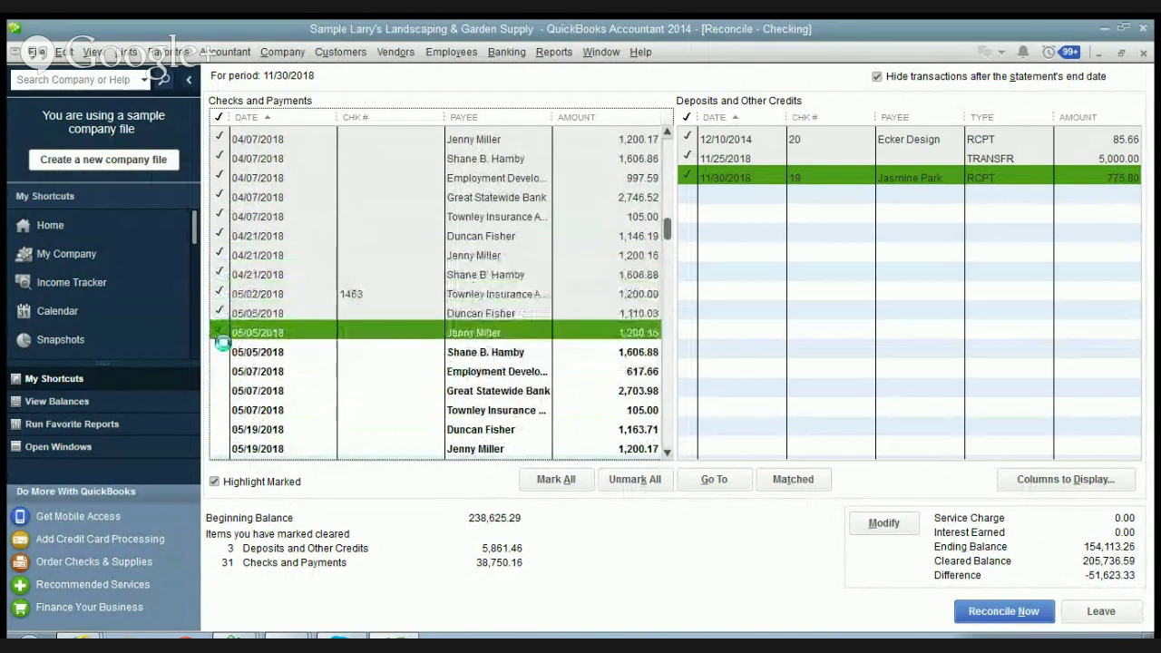
left_click(221, 333)
left_click(220, 352)
left_click(220, 371)
left_click(220, 391)
left_click(221, 410)
left_click(221, 429)
left_click(220, 445)
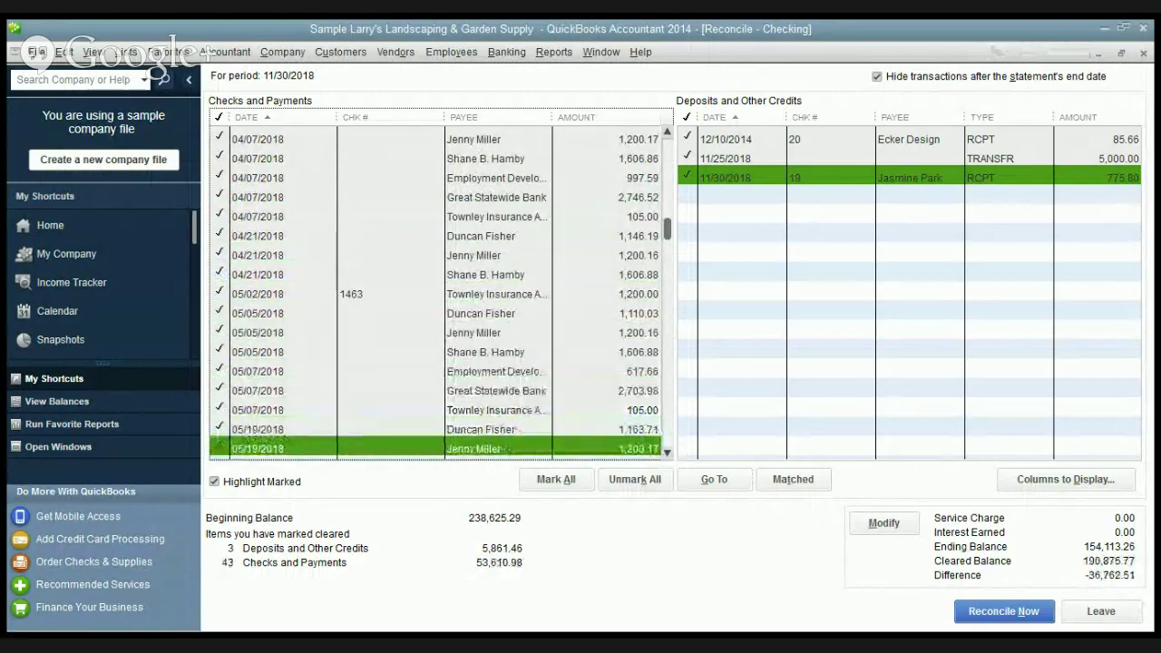
Mark the payments from the 1,606.88 one on 05/19/2018 through the 1,606.87 one on 08/11/2018 as cleared.
left_click(668, 350)
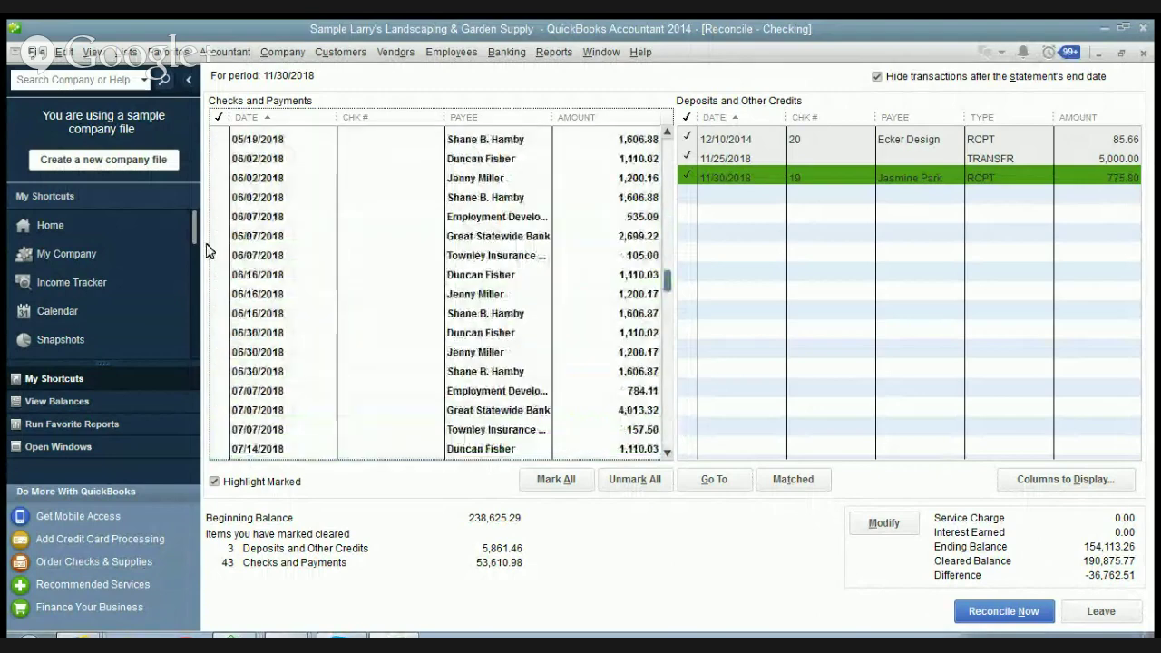
left_click(217, 142)
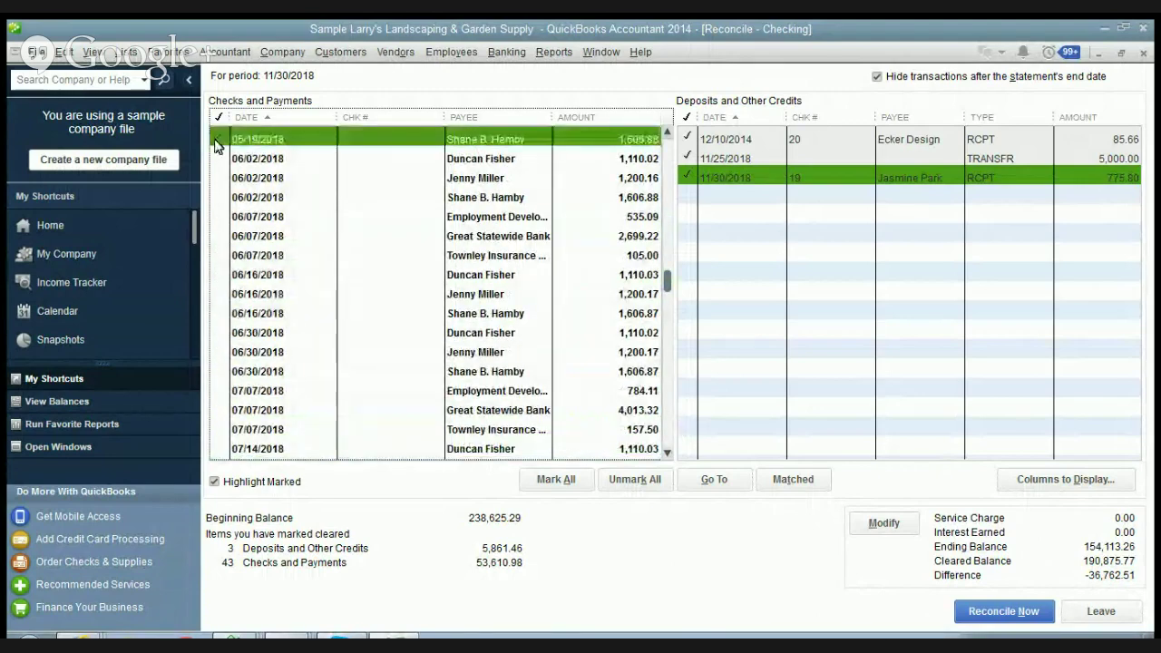
left_click_drag(217, 145, 227, 448)
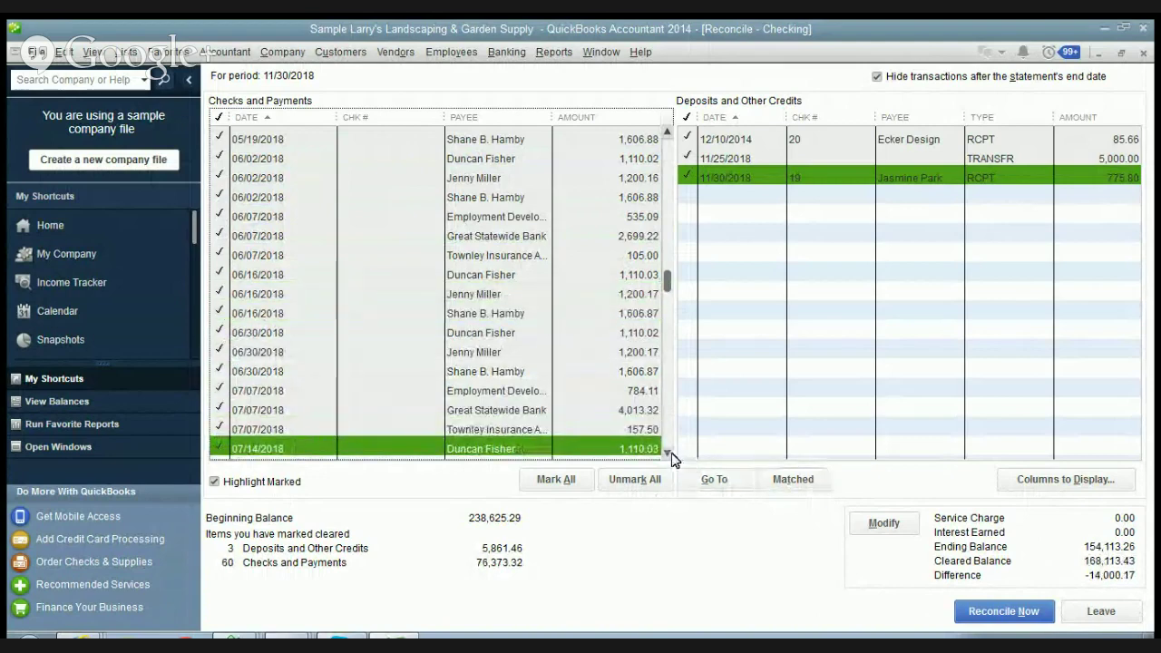
left_click(669, 454)
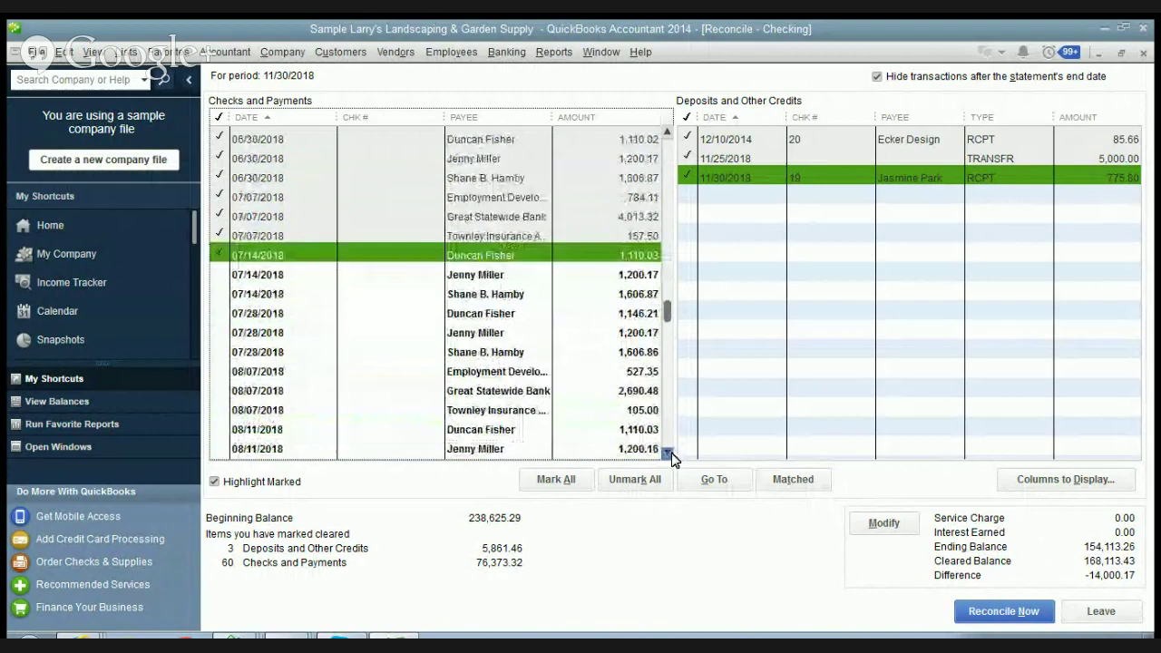
left_click_drag(218, 254, 303, 442)
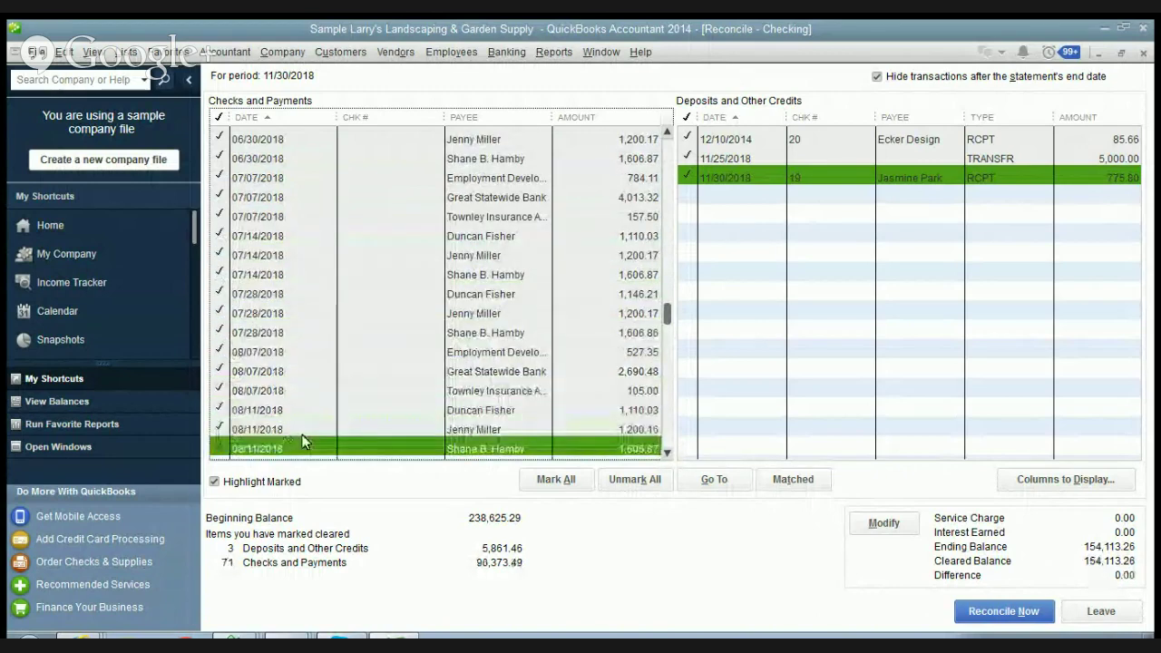
Try to reconcile with the 1,606.87 payment of 08/11/2018 unmarked, return to the reconciliation and mark that payment again.
double_click(667, 452)
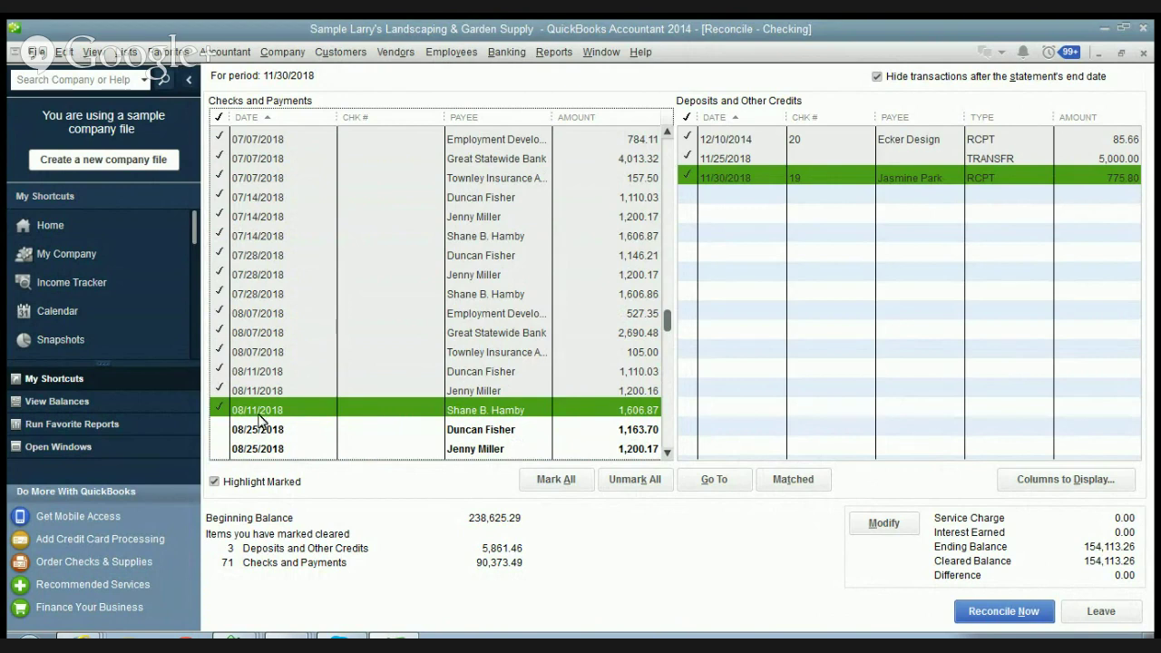
left_click(223, 411)
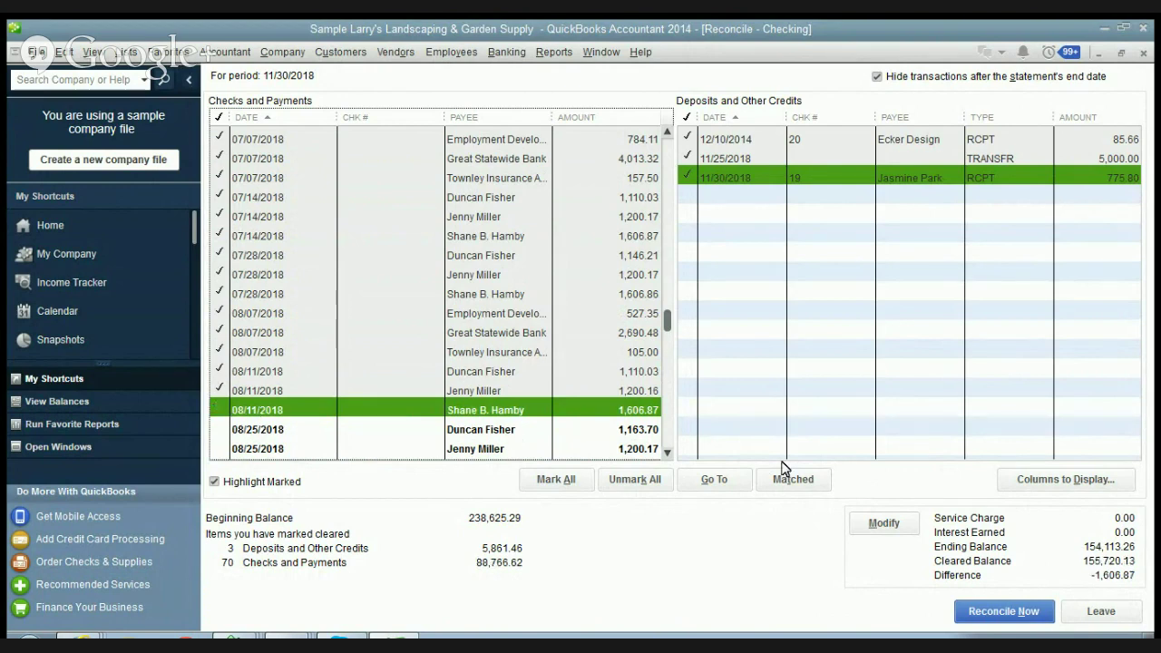
left_click(1004, 612)
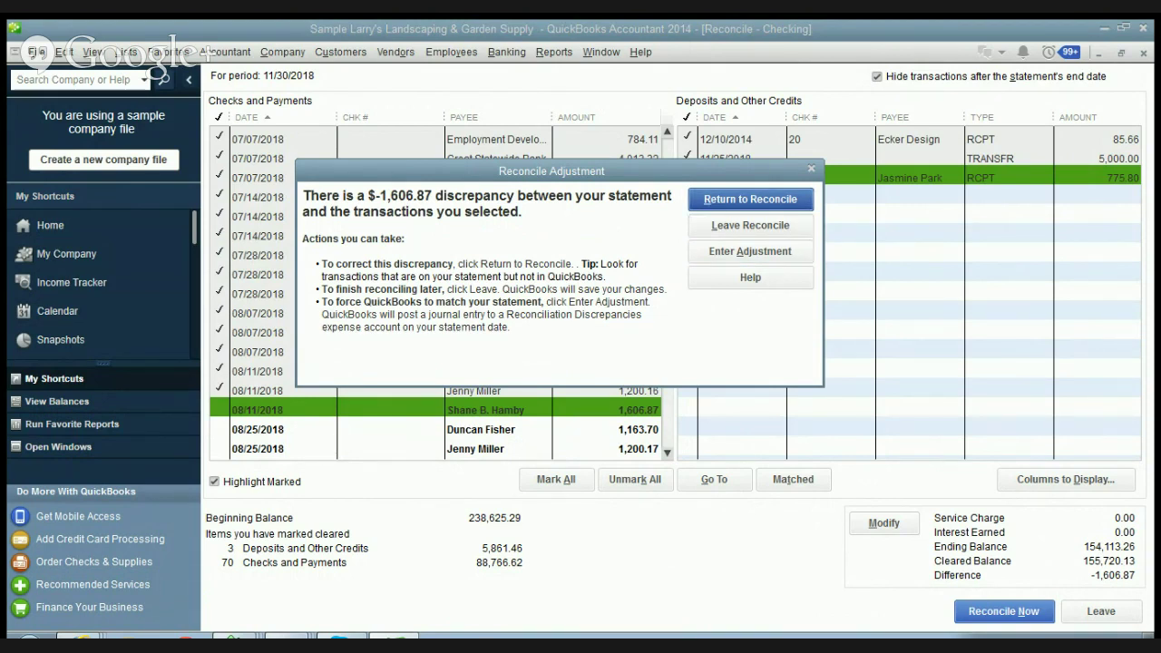
left_click(741, 202)
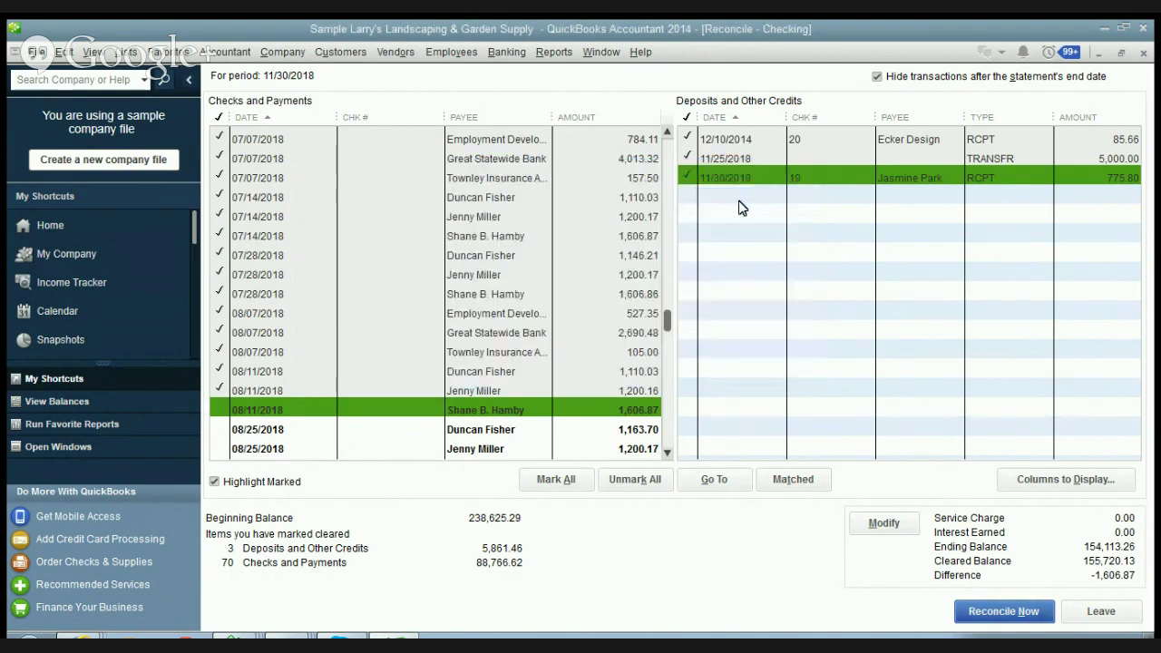
left_click(220, 408)
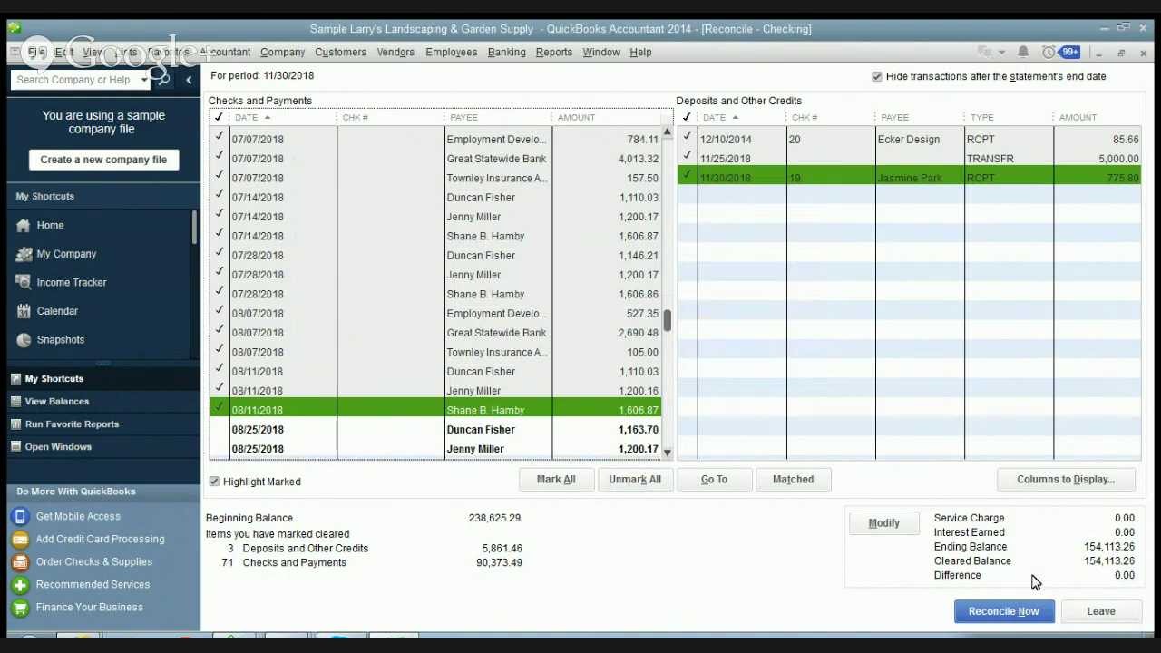
Complete the Checking reconciliation and dismiss the reconciliation report selection without displaying or printing a report.
left_click(1001, 613)
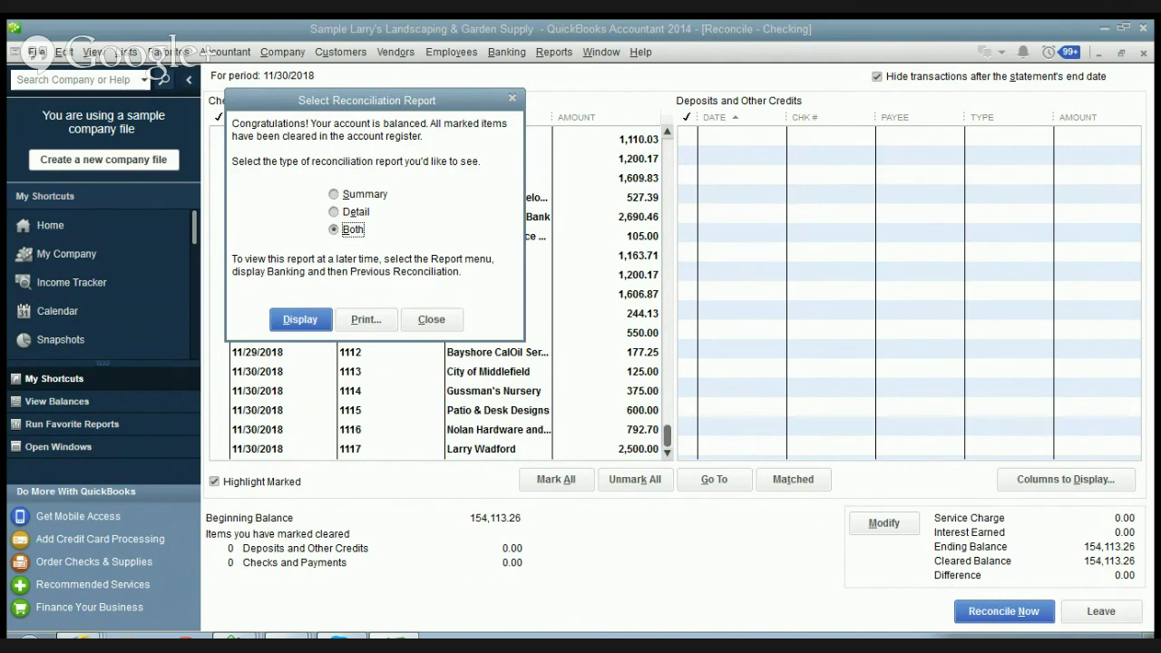
left_click(431, 319)
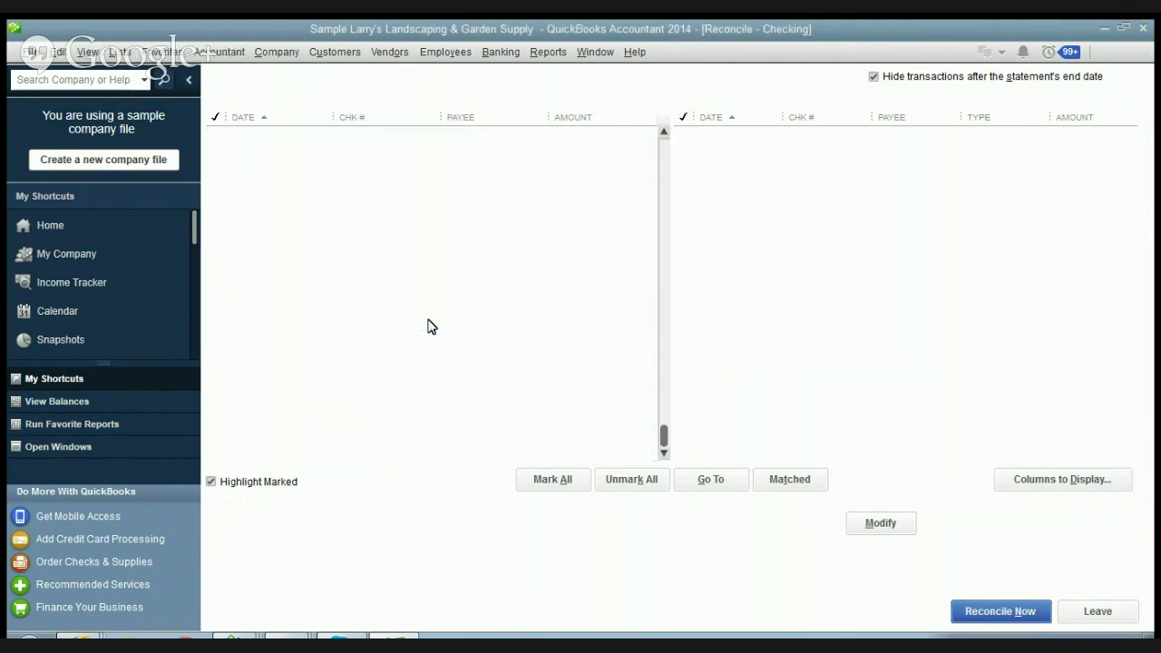